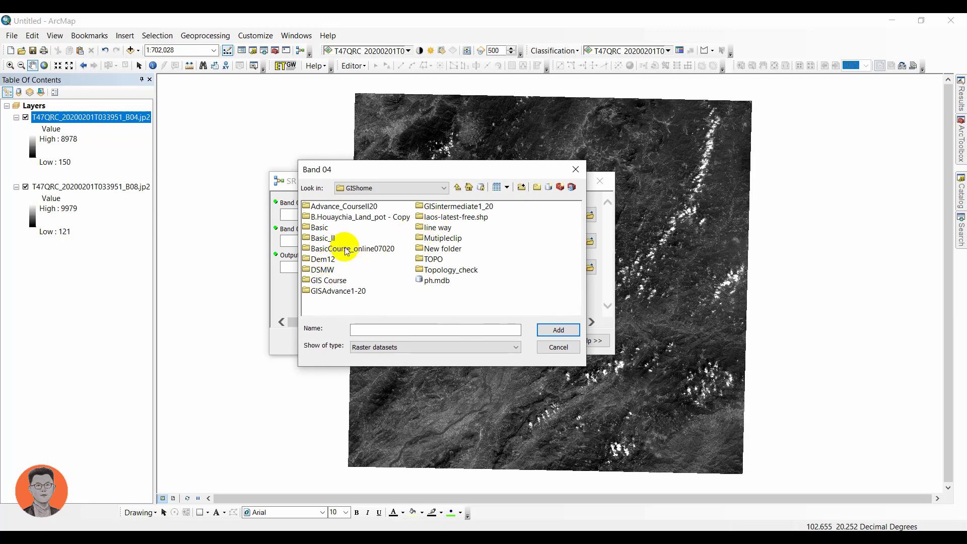
- Set the Band 04 input to T48QTF_20200211T033851_B04.jp2 from the IMG_DATA folder of the 2020 Sentinel-2 scene in GISintermediate1_20
{"action": "double_click", "coordinate": [456, 207]}
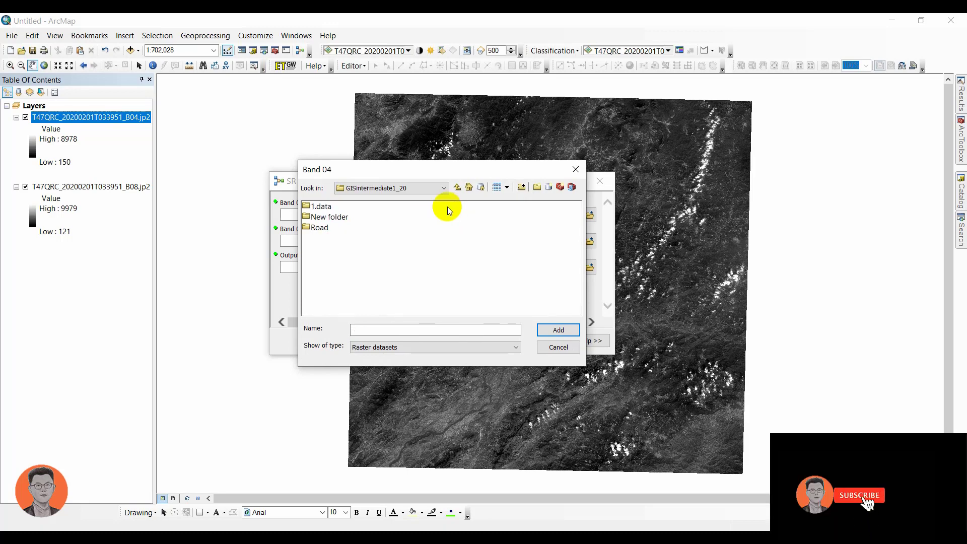
{"action": "double_click", "coordinate": [322, 206]}
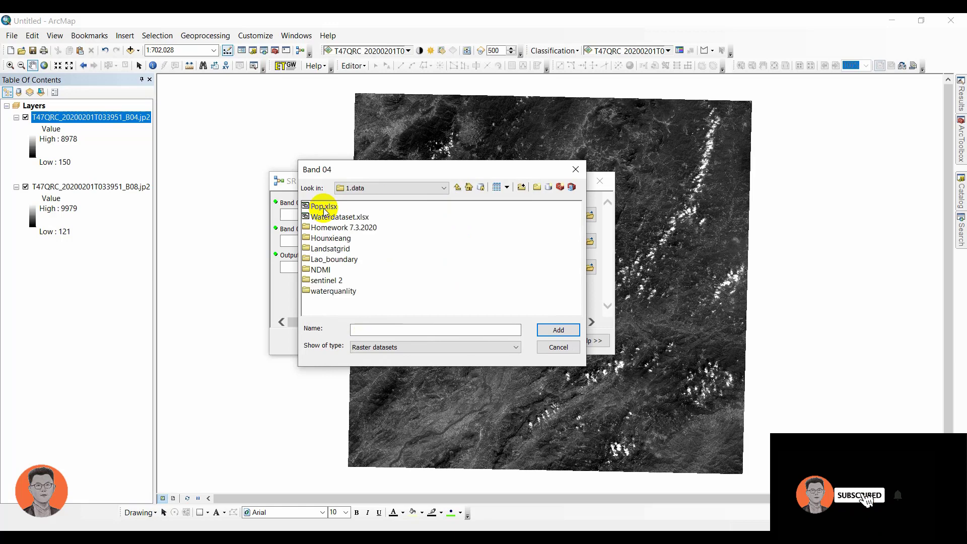
{"action": "double_click", "coordinate": [322, 280]}
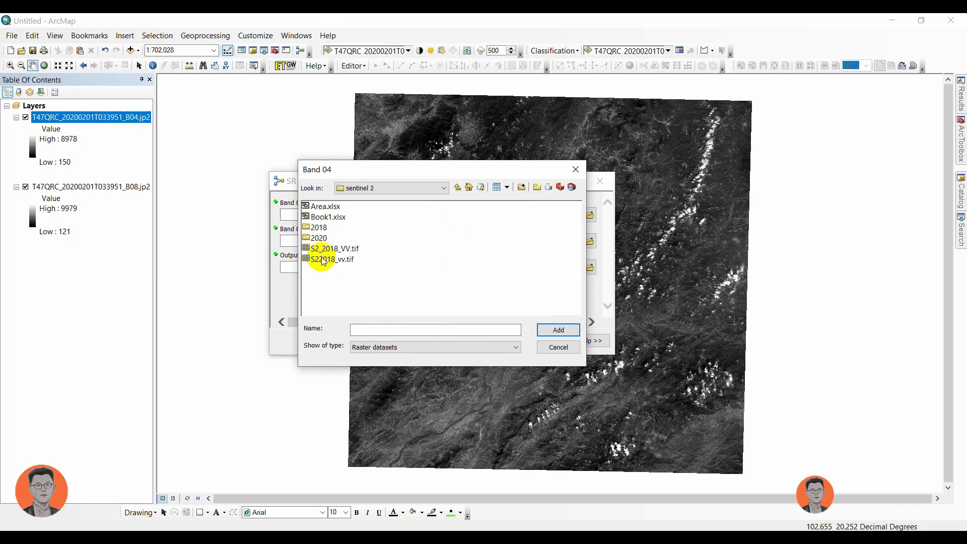
{"action": "double_click", "coordinate": [319, 238]}
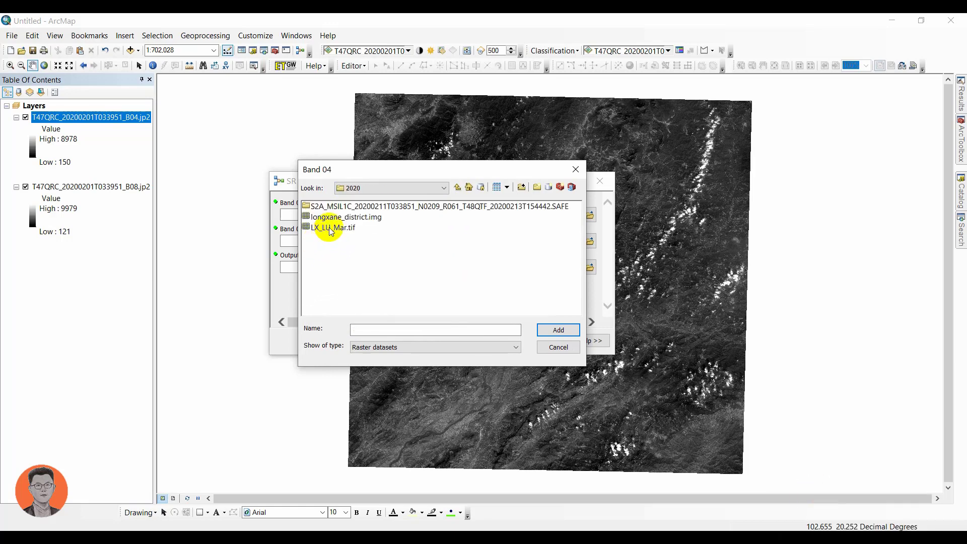
{"action": "double_click", "coordinate": [325, 207]}
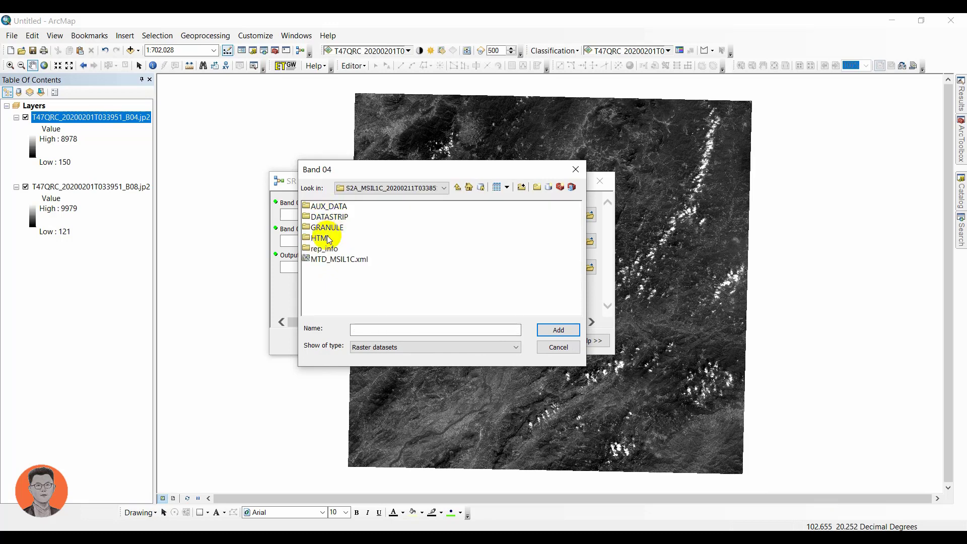
{"action": "left_click", "coordinate": [326, 227]}
{"action": "double_click", "coordinate": [326, 228]}
{"action": "double_click", "coordinate": [328, 207]}
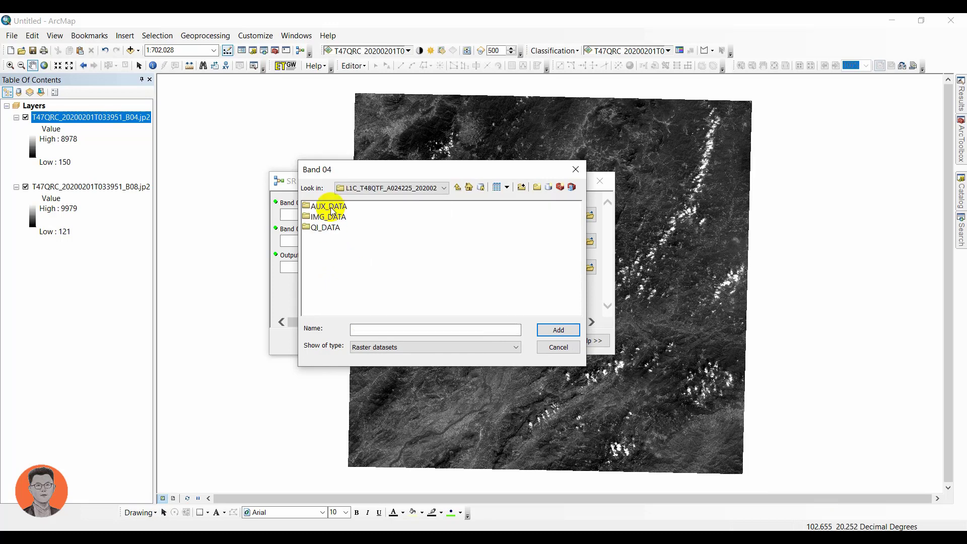
{"action": "double_click", "coordinate": [333, 219]}
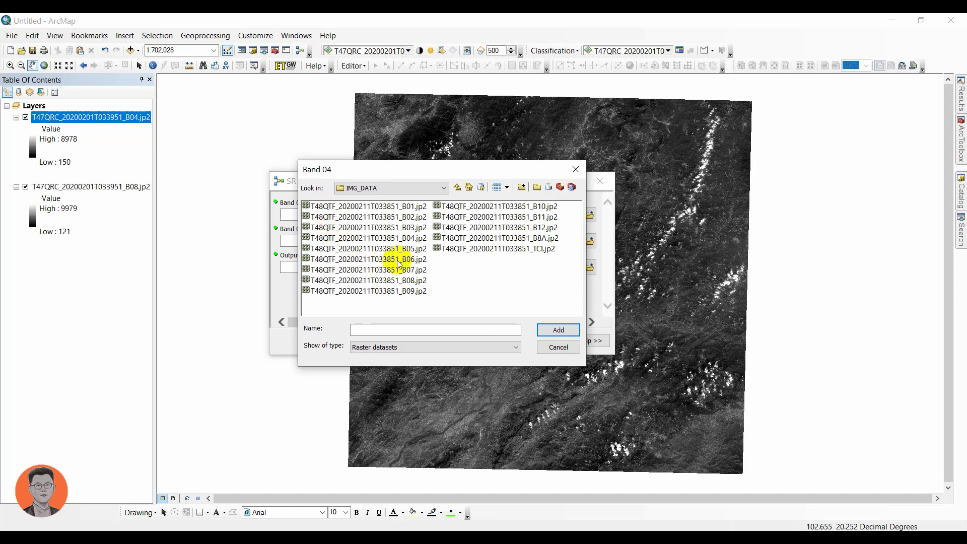
{"action": "left_click", "coordinate": [402, 241]}
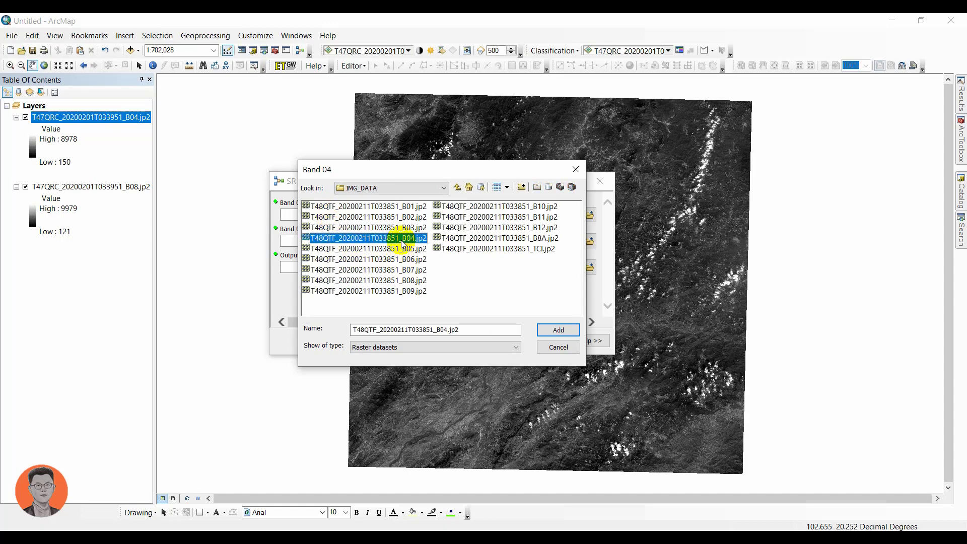
{"action": "left_click", "coordinate": [560, 331]}
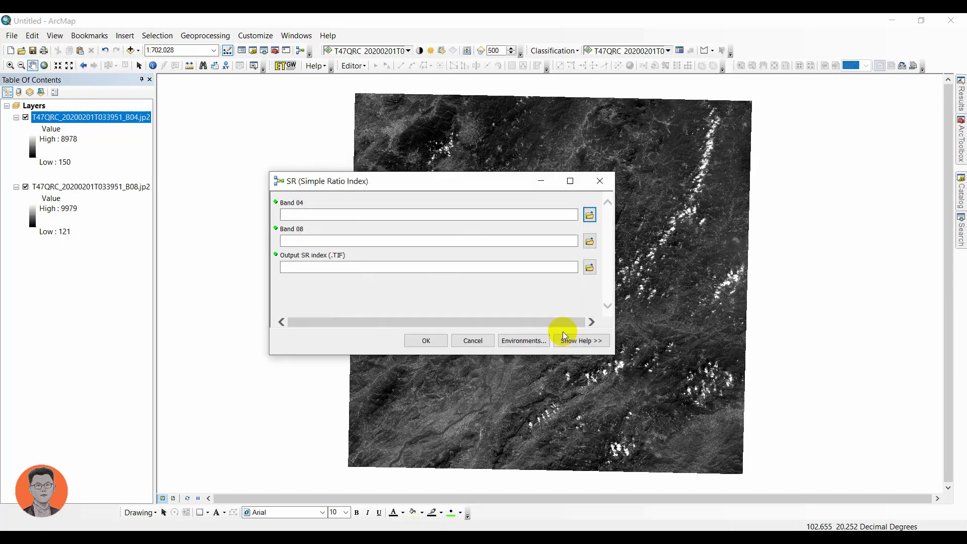
- Set the Band 08 input to T48QTF_20200211T033851_B08.jp2 from the same IMG_DATA folder
{"action": "left_click", "coordinate": [588, 242]}
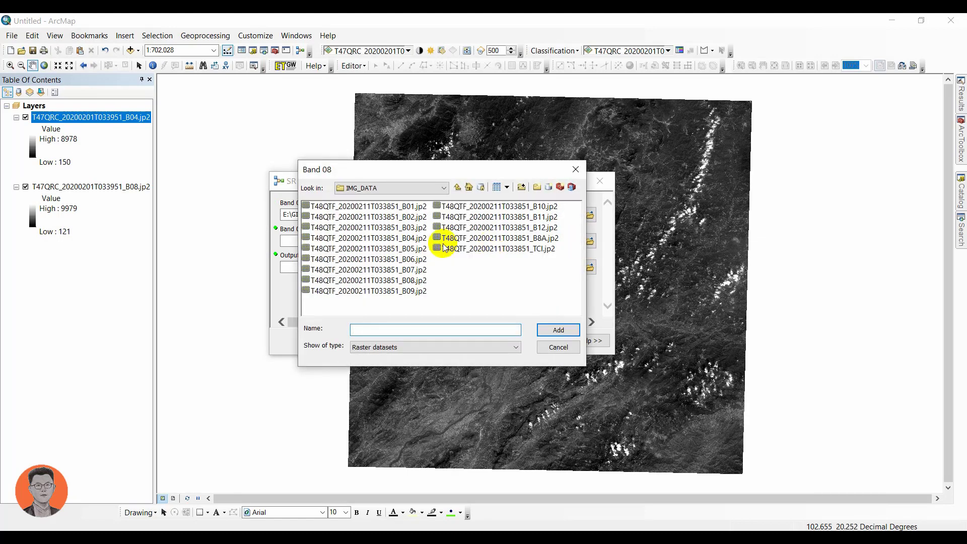
{"action": "left_click", "coordinate": [395, 279]}
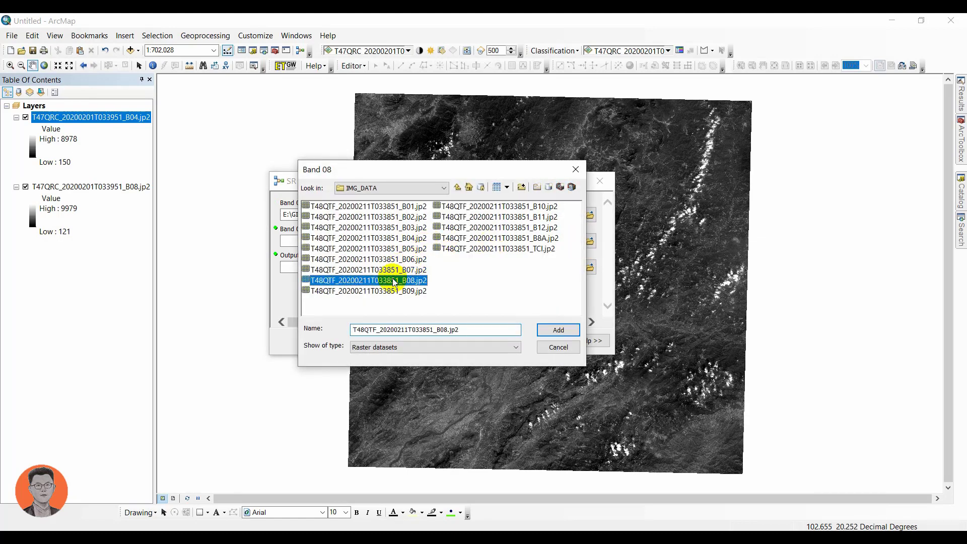
{"action": "left_click", "coordinate": [545, 329]}
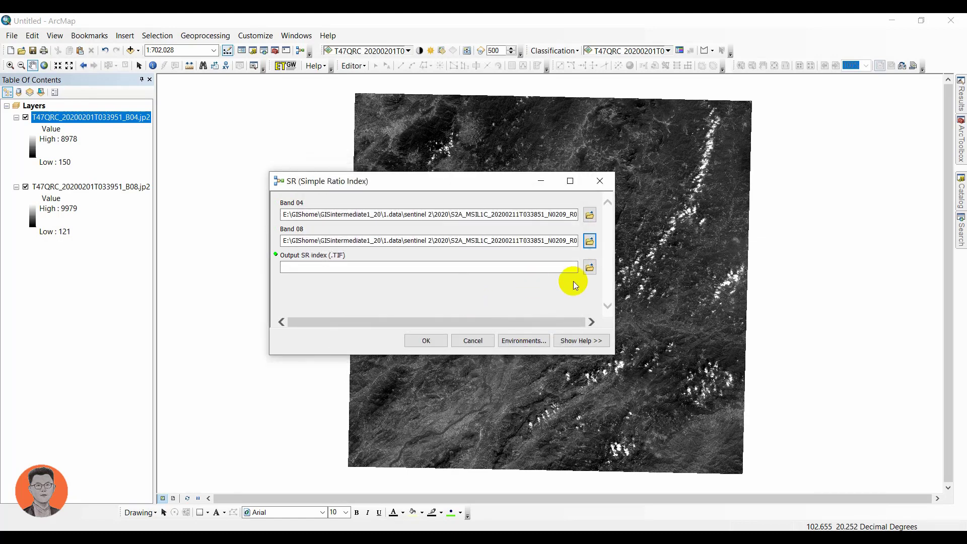
- Name the output raster SR in Default.gdb and run the Simple Ratio Index tool, closing its progress report on completion
{"action": "left_click", "coordinate": [588, 271]}
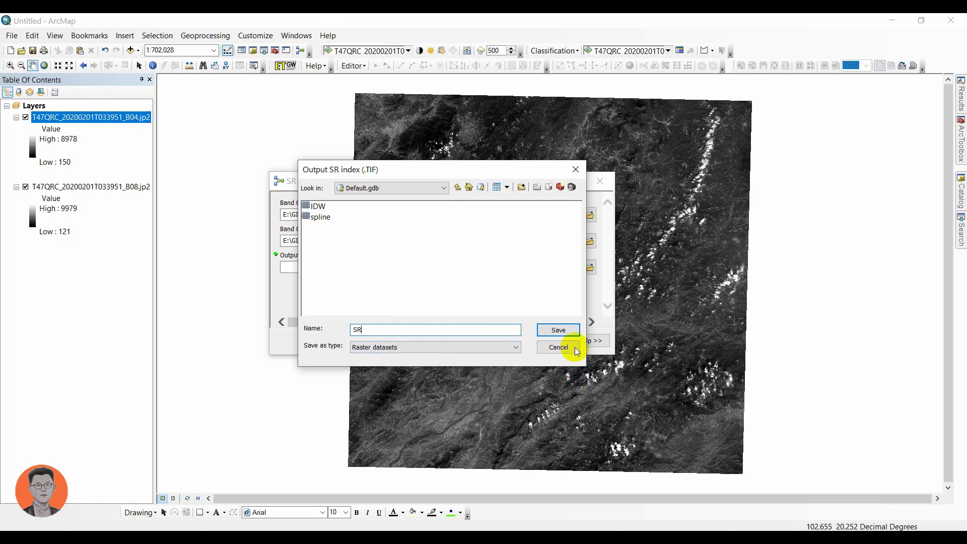
{"action": "left_click", "coordinate": [567, 331]}
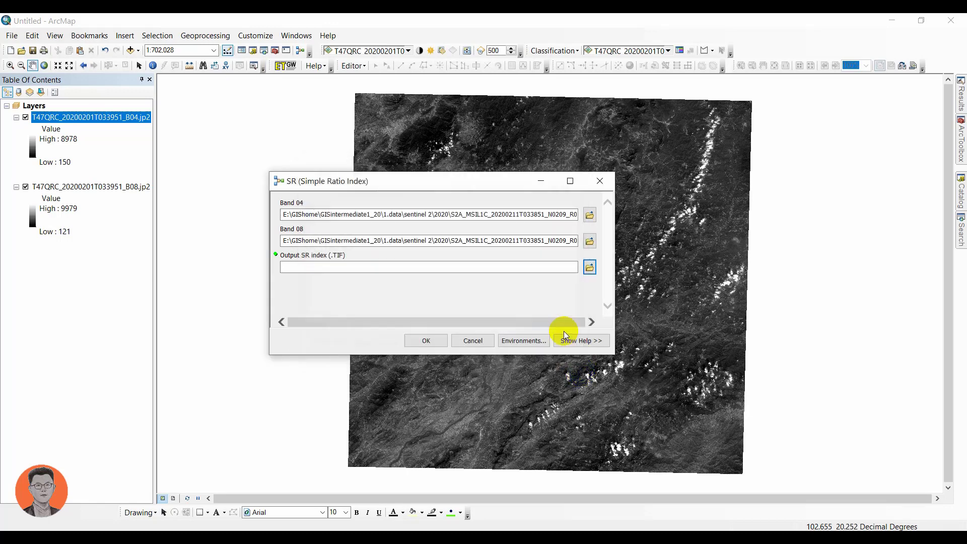
{"action": "left_click", "coordinate": [430, 343]}
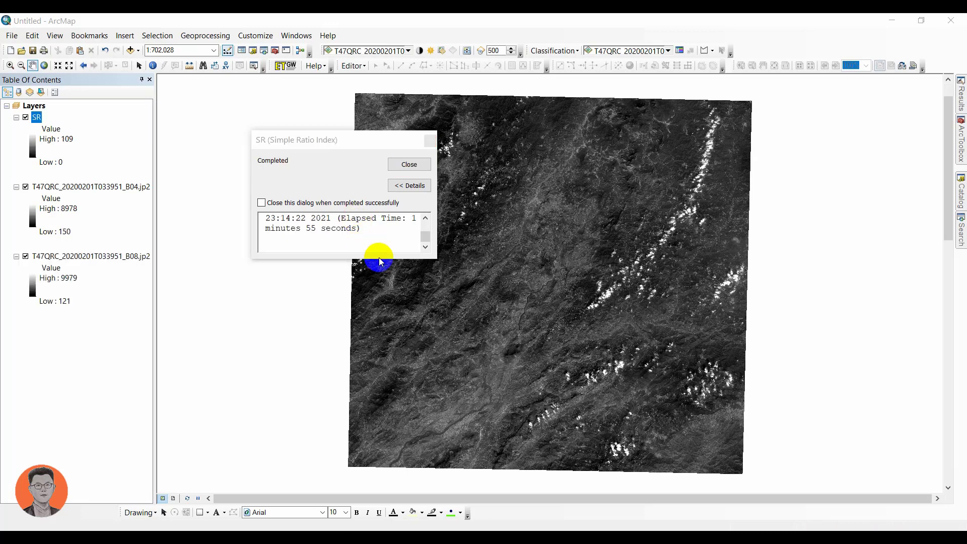
{"action": "left_click", "coordinate": [410, 166]}
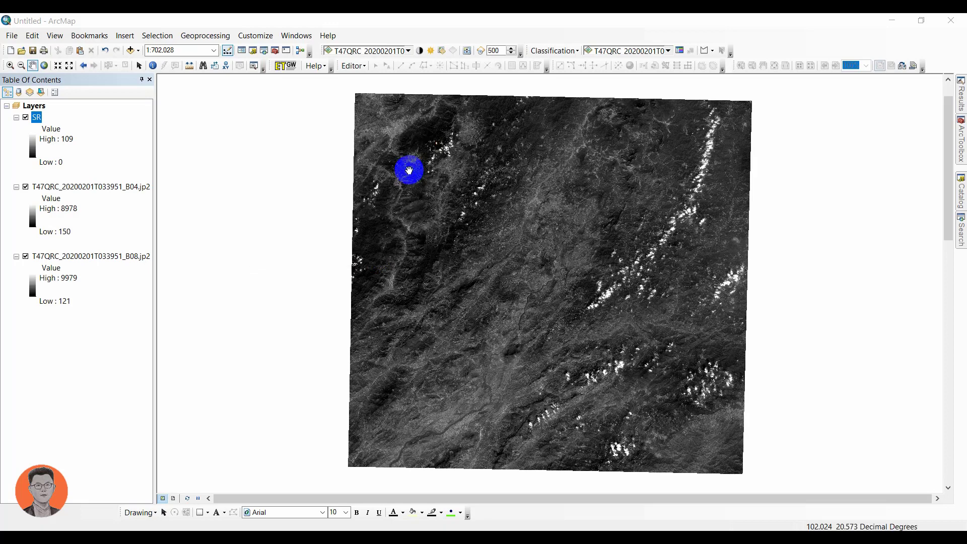
- Hide the B08 and B04 source band layers and zoom the map to the SR layer
{"action": "left_click", "coordinate": [26, 256]}
{"action": "left_click", "coordinate": [25, 186]}
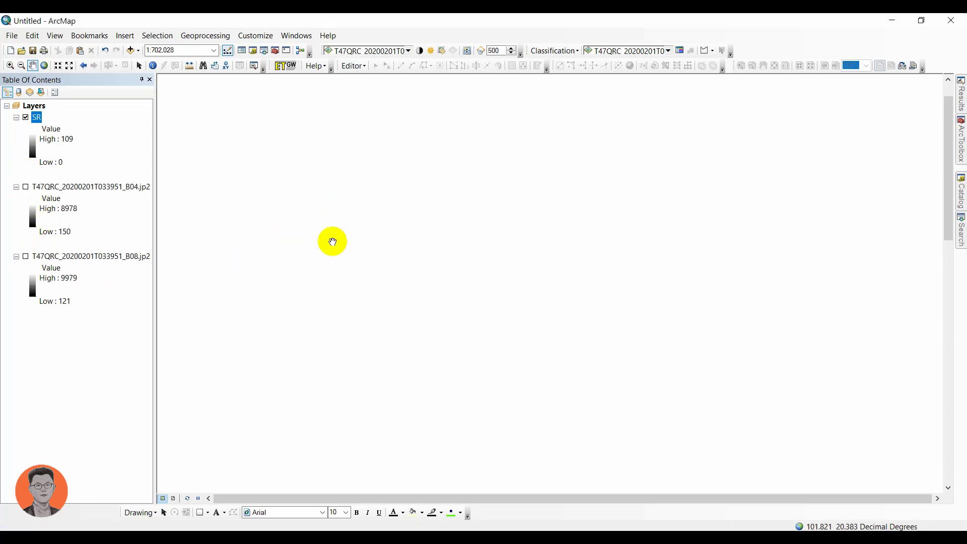
{"action": "right_click", "coordinate": [39, 120]}
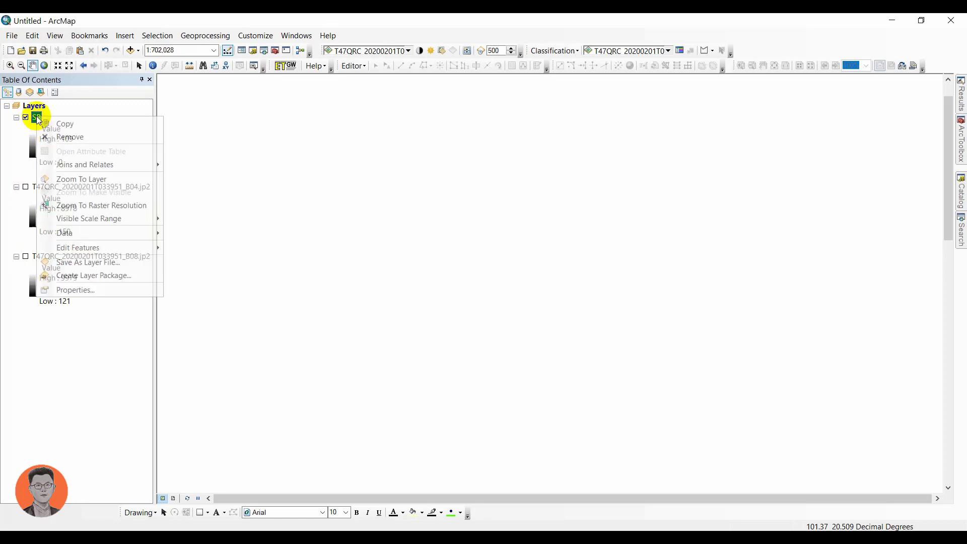
{"action": "left_click", "coordinate": [74, 178]}
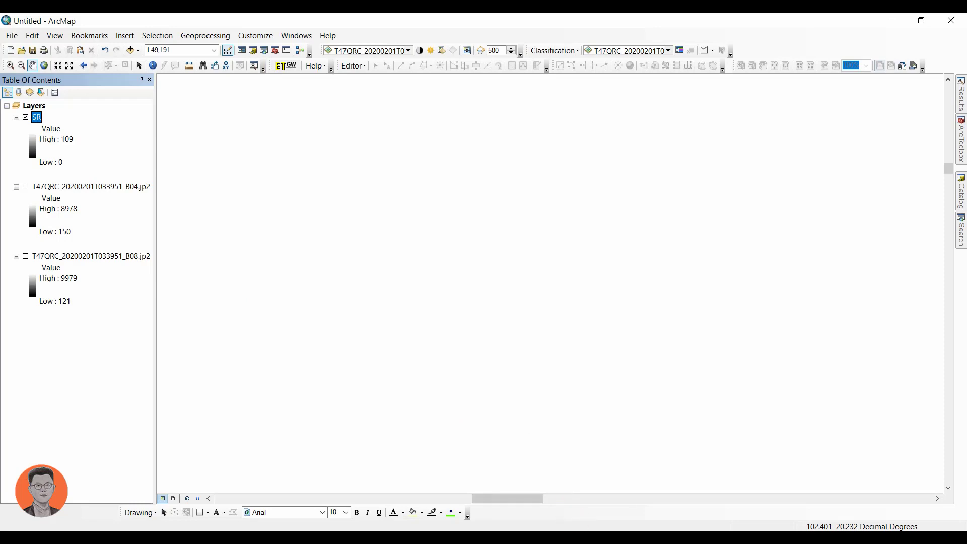
- Make the B04 layer visible again and zoom to the extent of the SR layer
{"action": "left_click", "coordinate": [26, 187]}
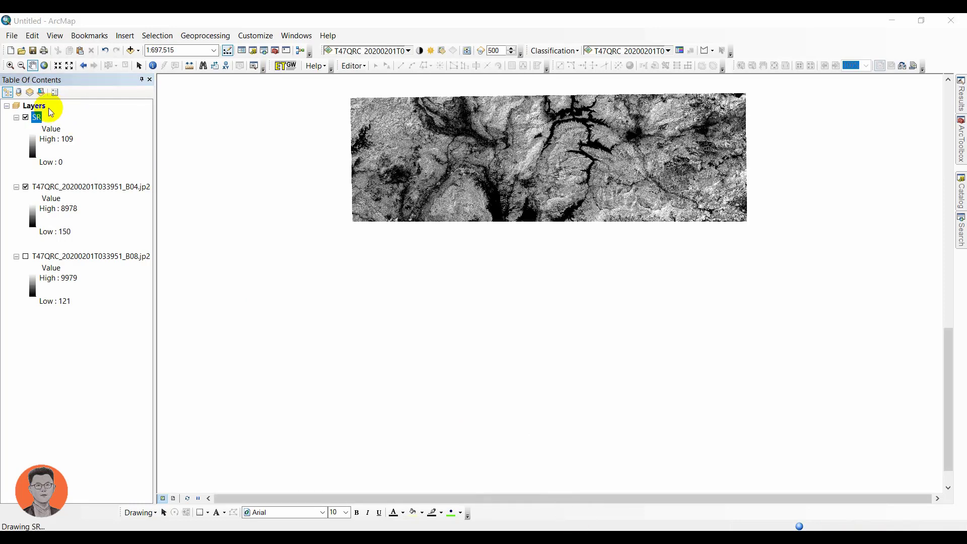
{"action": "right_click", "coordinate": [37, 123]}
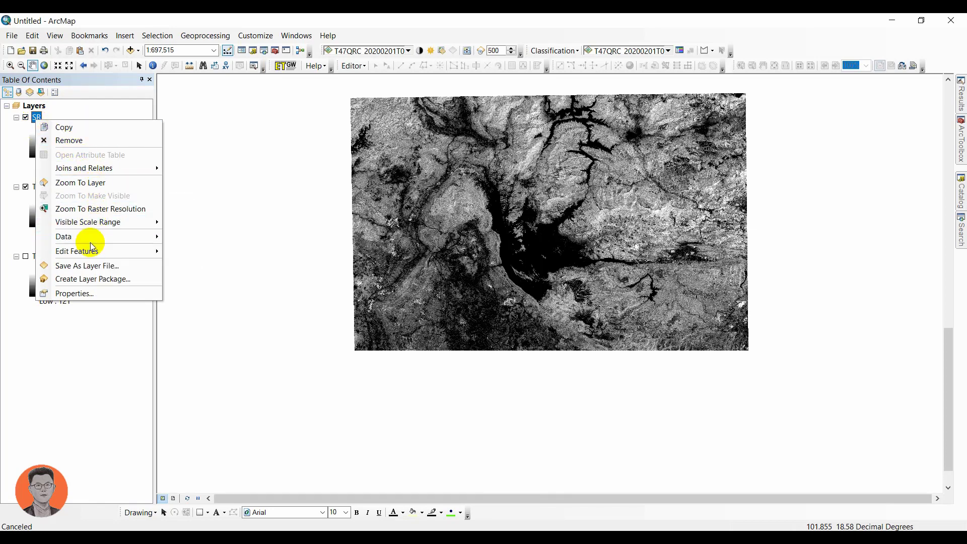
{"action": "left_click", "coordinate": [92, 184]}
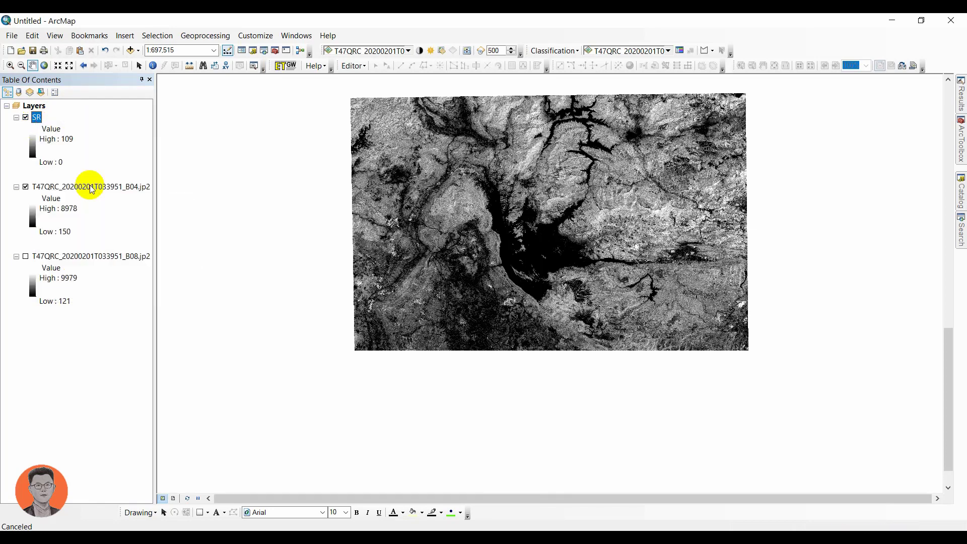
- Examine the SR raster up close around the large dark water body and the land west of it
{"action": "left_click", "coordinate": [406, 226]}
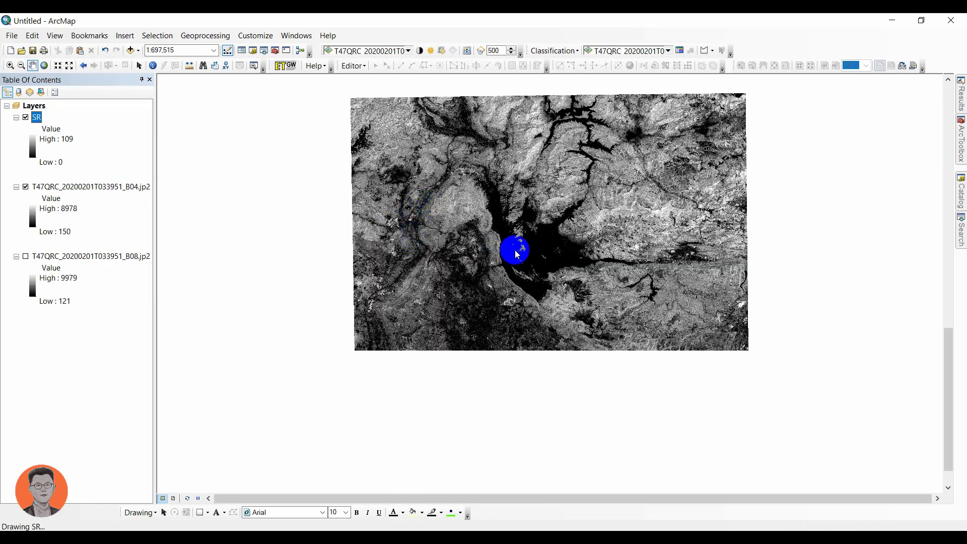
{"action": "scroll", "coordinate": [525, 262], "scroll_direction": "down", "scroll_amount": 5}
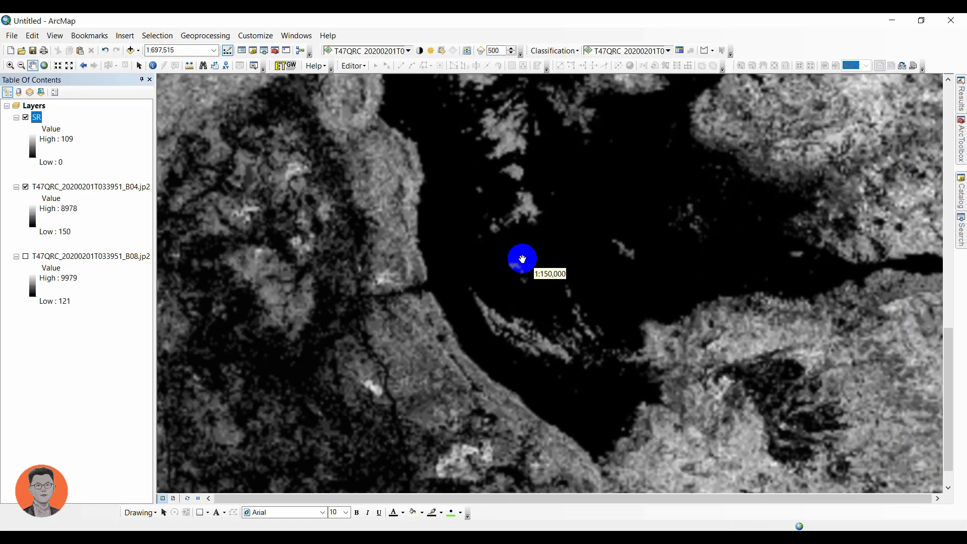
{"action": "scroll", "coordinate": [522, 259], "scroll_direction": "down", "scroll_amount": 1}
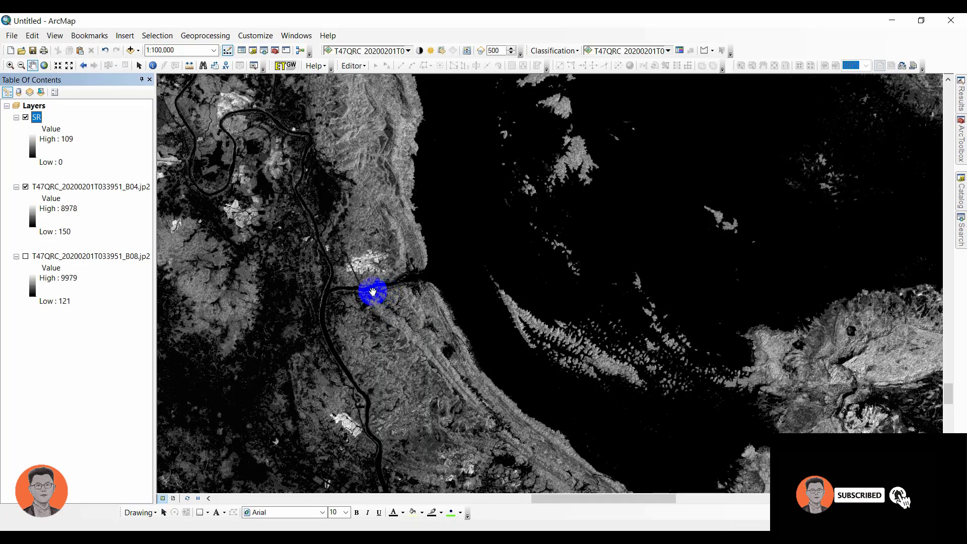
{"action": "left_click_drag", "start_coordinate": [298, 277], "coordinate": [518, 252]}
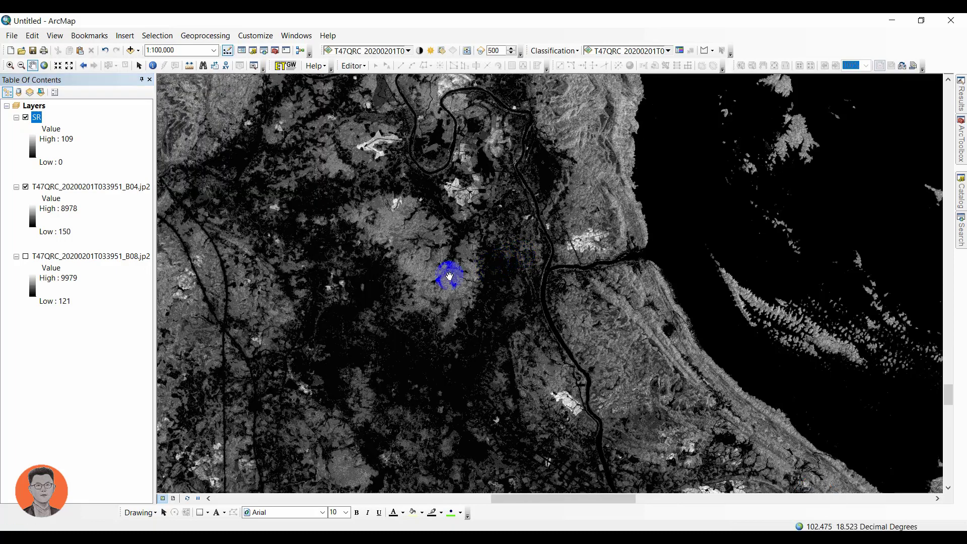
{"action": "left_click_drag", "start_coordinate": [447, 272], "coordinate": [616, 249]}
{"action": "scroll", "coordinate": [383, 272], "scroll_direction": "down", "scroll_amount": 1}
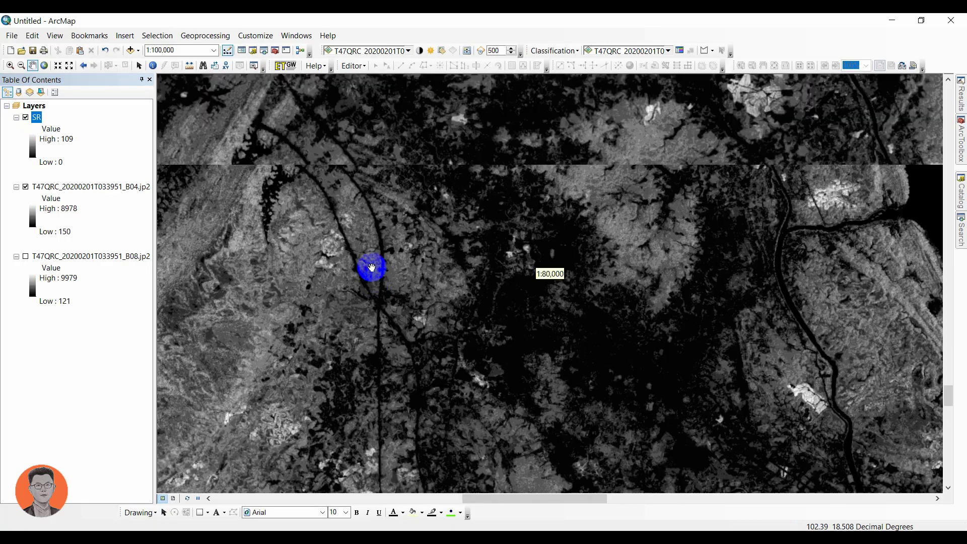
{"action": "scroll", "coordinate": [371, 255], "scroll_direction": "down", "scroll_amount": 2}
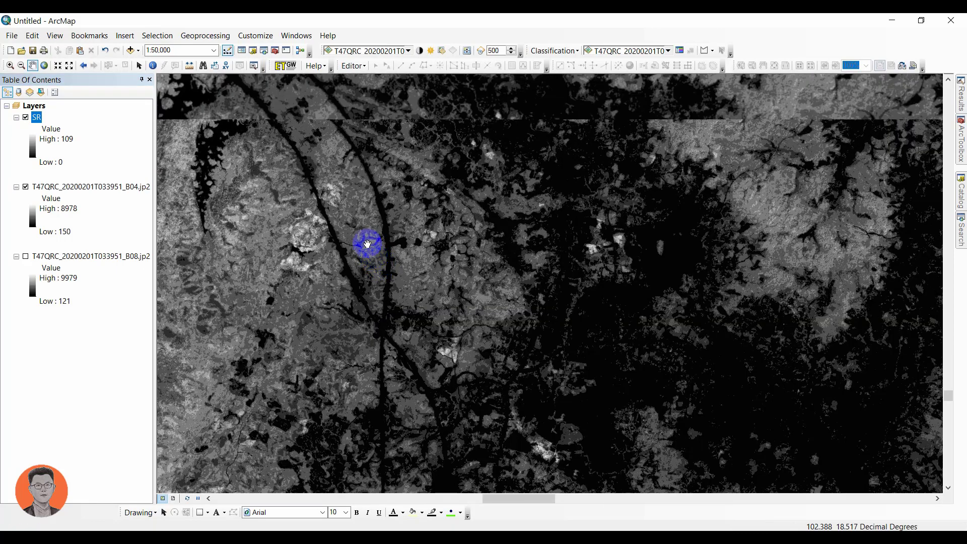
{"action": "scroll", "coordinate": [458, 275], "scroll_direction": "down", "scroll_amount": 4}
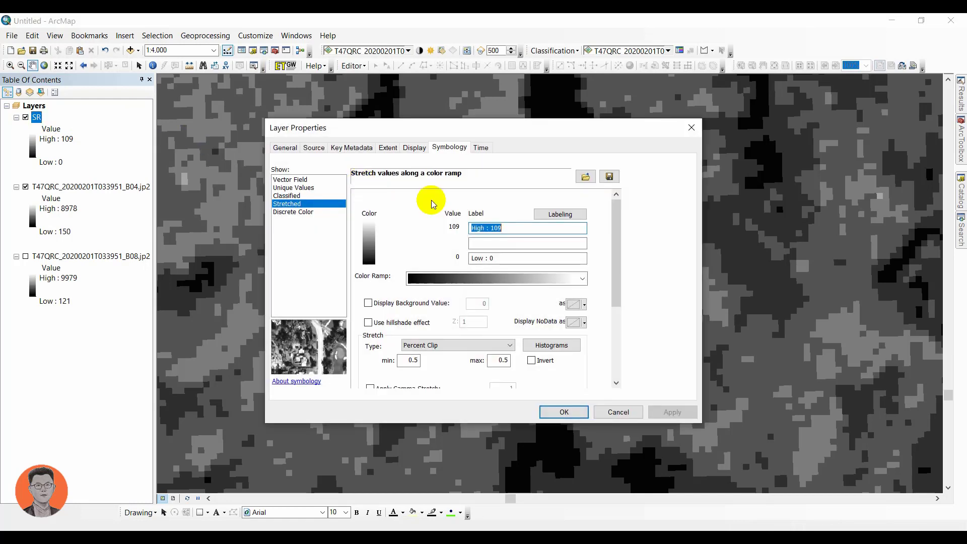
- Switch the SR layer's symbology to Classified with 4 classes
{"action": "left_click", "coordinate": [303, 197]}
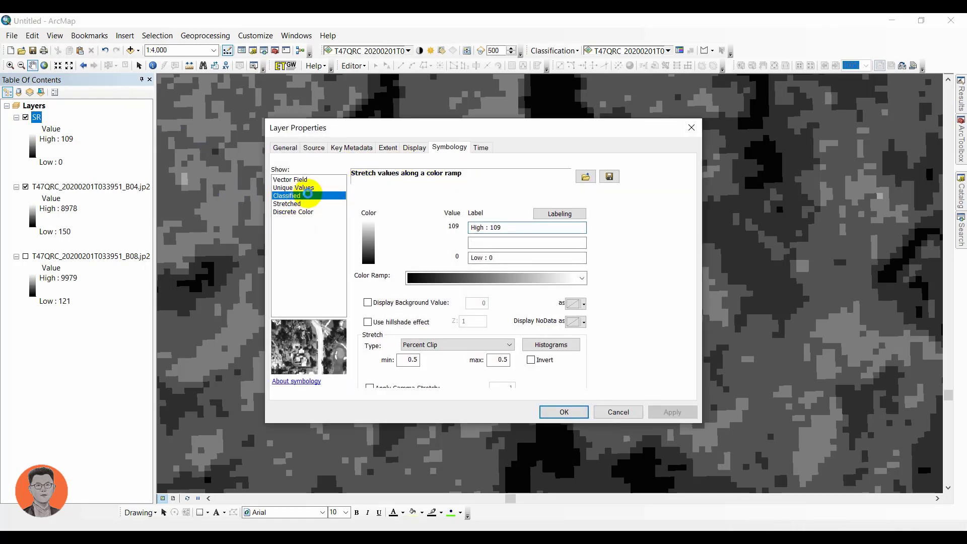
{"action": "left_click", "coordinate": [533, 235]}
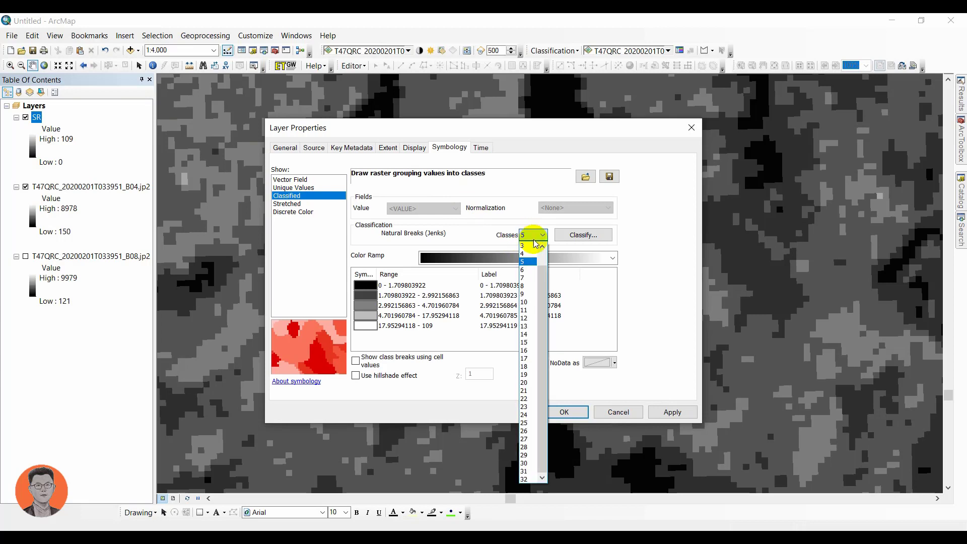
{"action": "left_click", "coordinate": [530, 258]}
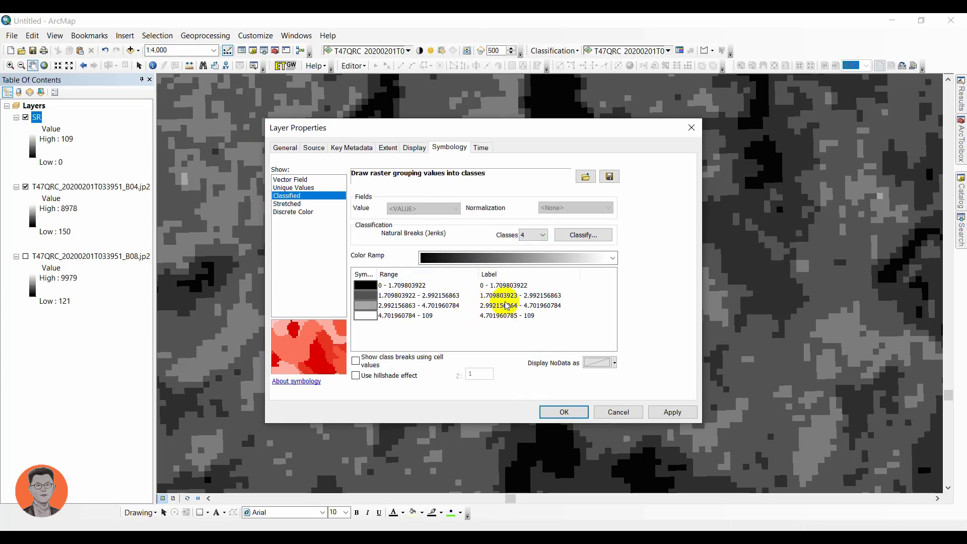
- Format the SR class labels as numeric values with 2 significant digits and apply the classified symbology
{"action": "left_click", "coordinate": [529, 276]}
{"action": "left_click", "coordinate": [555, 296]}
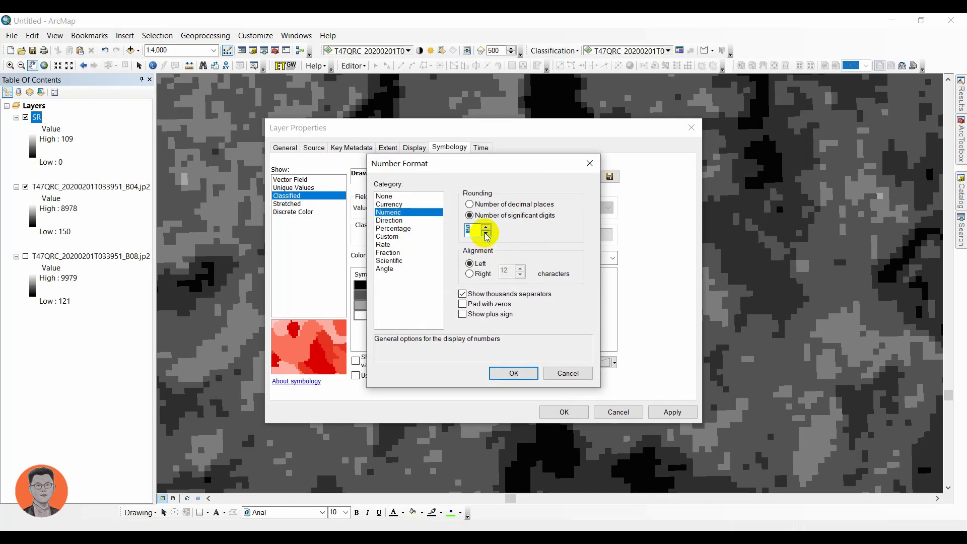
{"action": "left_click", "coordinate": [492, 374]}
{"action": "left_click", "coordinate": [554, 413]}
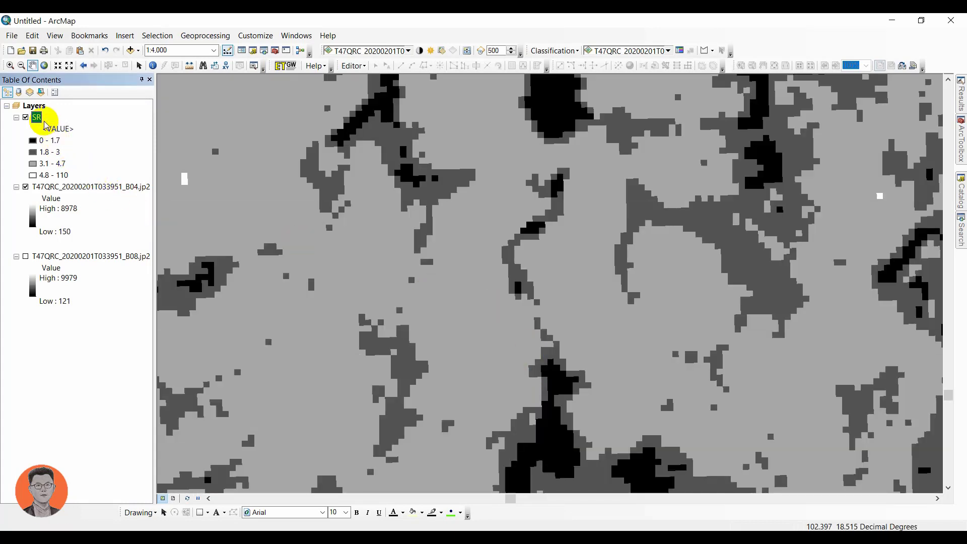
- Apply a green-to-yellow-to-brown-to-white color ramp to the four classes of the SR layer
{"action": "double_click", "coordinate": [36, 117]}
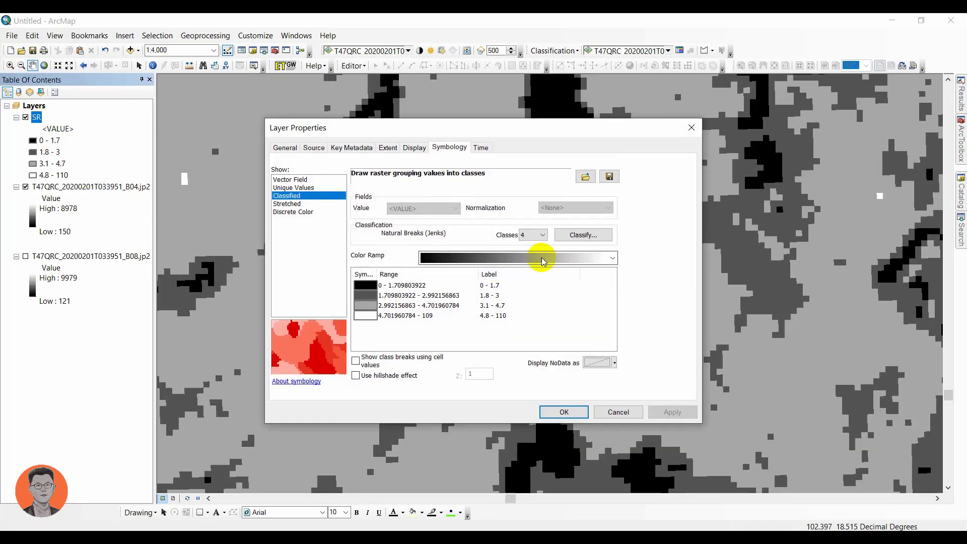
{"action": "left_click", "coordinate": [511, 257]}
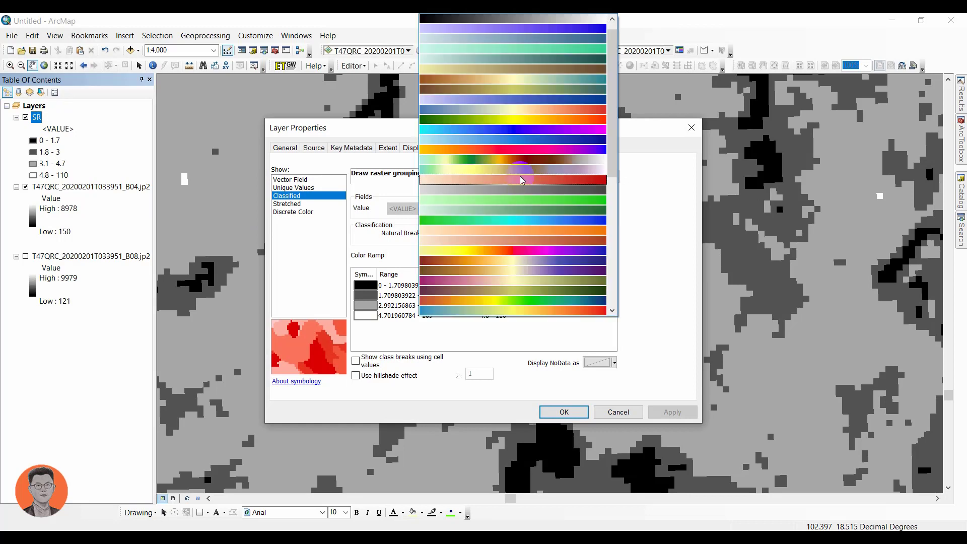
{"action": "scroll", "coordinate": [535, 283], "scroll_direction": "down", "scroll_amount": 9}
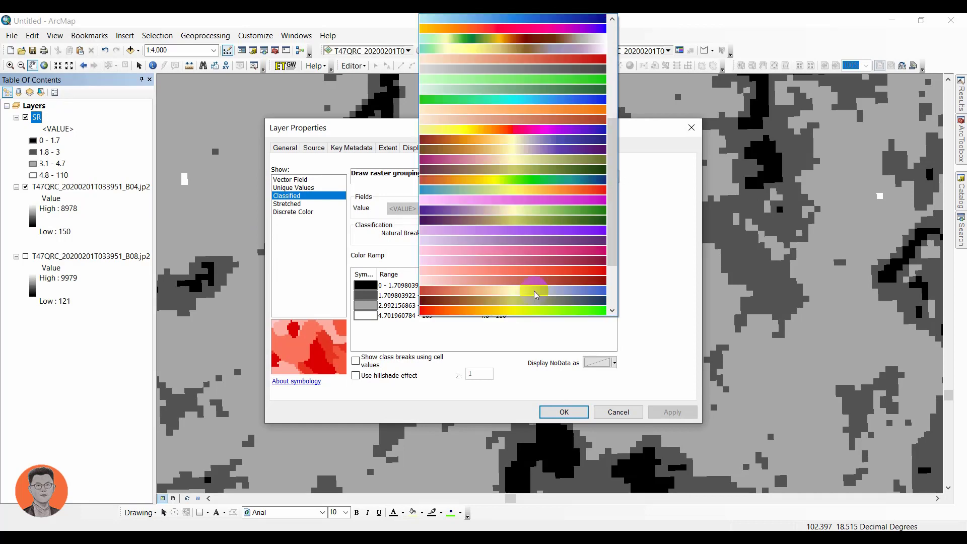
{"action": "scroll", "coordinate": [535, 296], "scroll_direction": "down", "scroll_amount": 1}
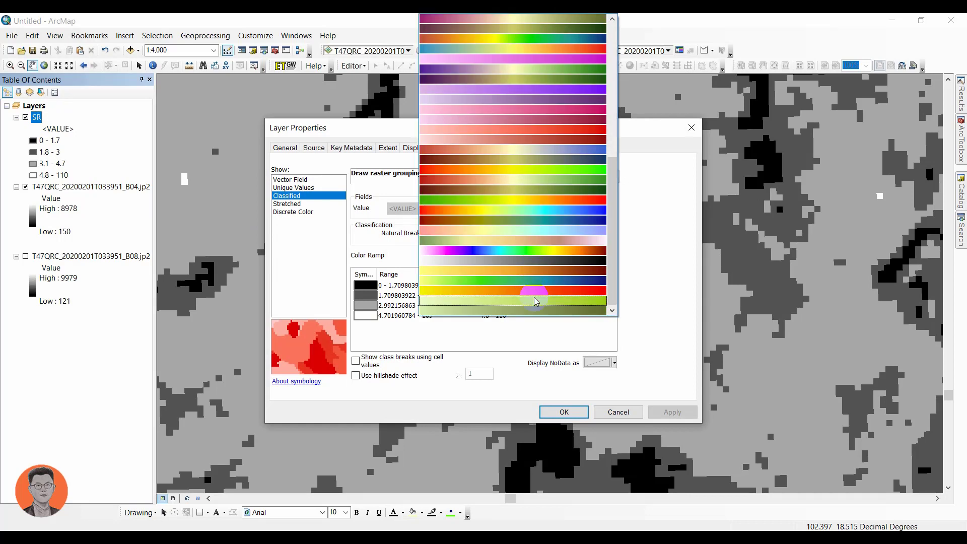
{"action": "left_click", "coordinate": [535, 245]}
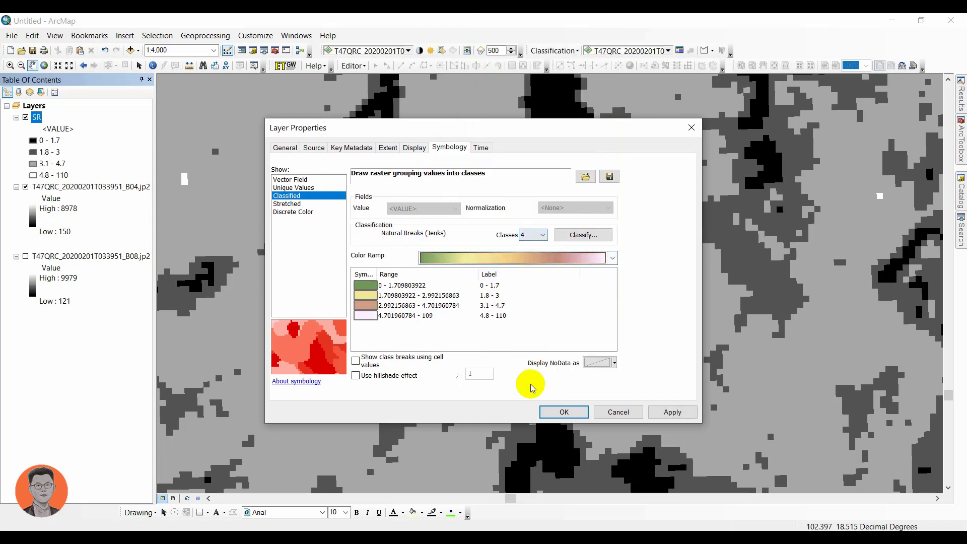
{"action": "left_click", "coordinate": [585, 413]}
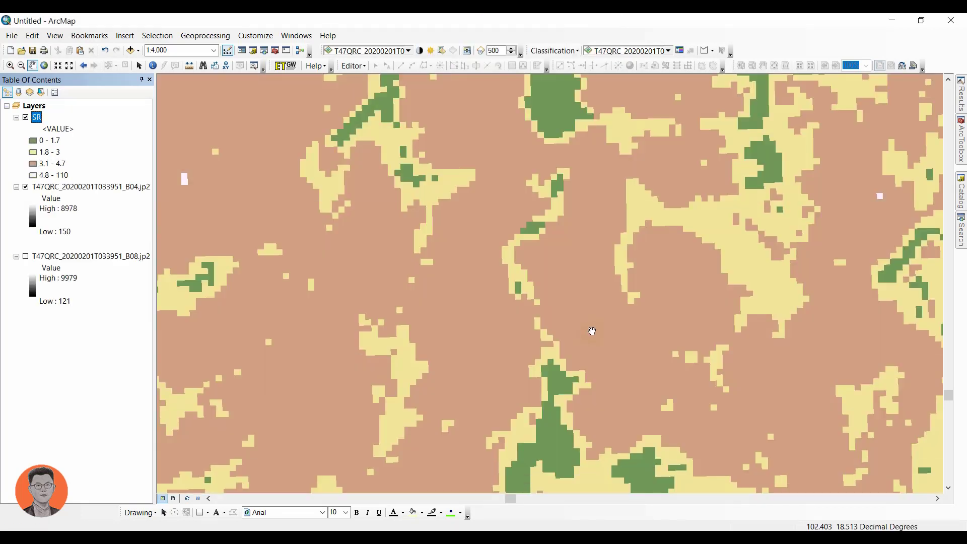
- Examine the recolored SR classes across the river plain, the large water body and the land to its east at several scales
{"action": "scroll", "coordinate": [590, 330], "scroll_direction": "down", "scroll_amount": 5}
{"action": "scroll", "coordinate": [592, 331], "scroll_direction": "down", "scroll_amount": 3}
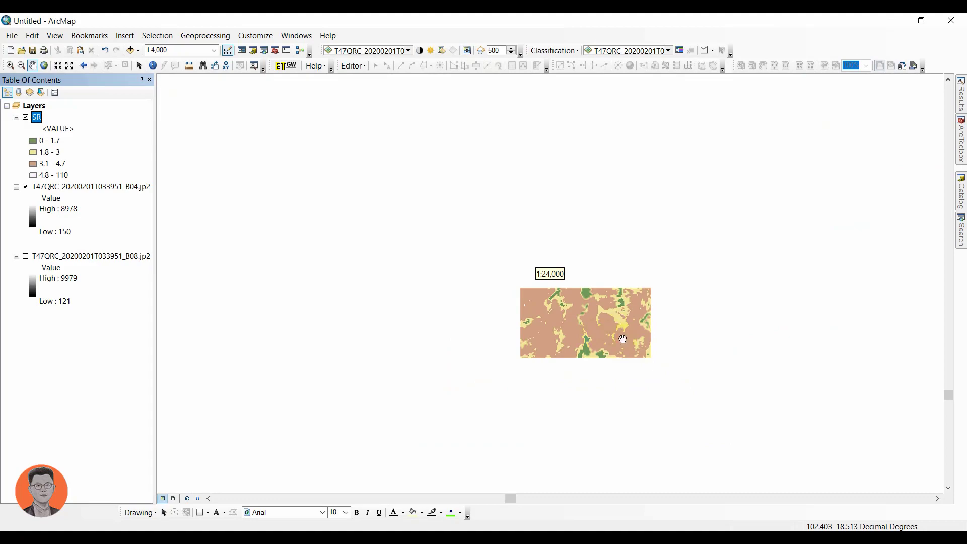
{"action": "scroll", "coordinate": [637, 309], "scroll_direction": "down", "scroll_amount": 3}
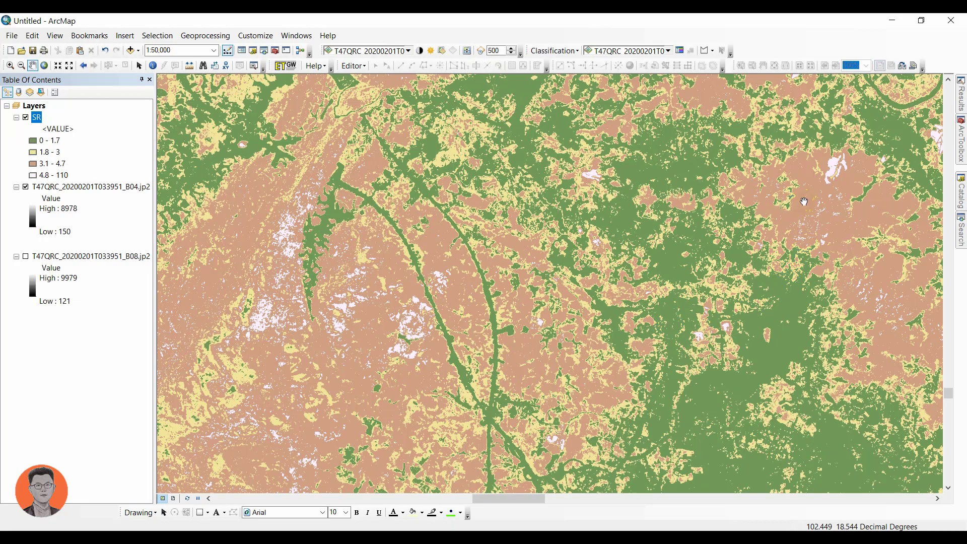
{"action": "left_click_drag", "start_coordinate": [709, 255], "coordinate": [415, 338]}
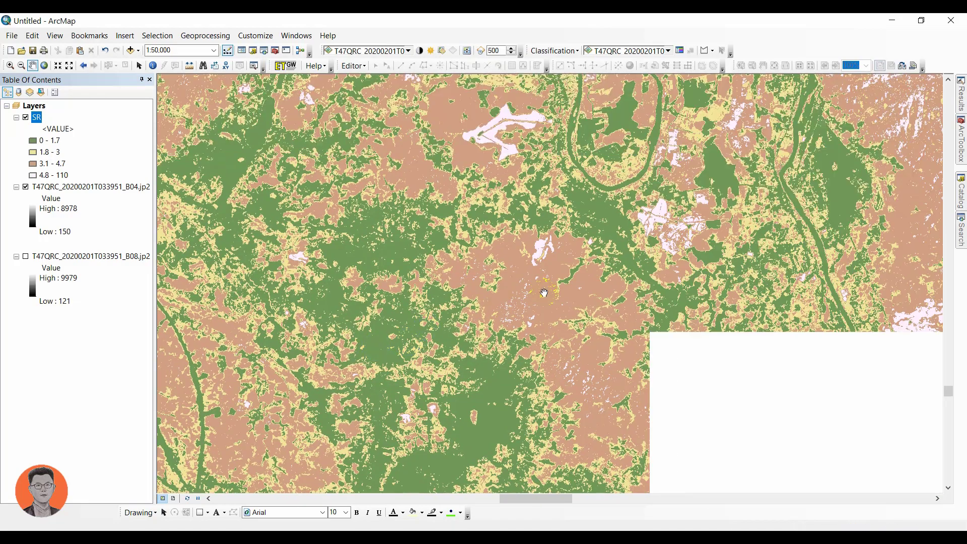
{"action": "left_click_drag", "start_coordinate": [764, 249], "coordinate": [470, 260]}
{"action": "left_click_drag", "start_coordinate": [691, 247], "coordinate": [458, 264]}
{"action": "scroll", "coordinate": [518, 272], "scroll_direction": "down", "scroll_amount": 1}
{"action": "scroll", "coordinate": [524, 274], "scroll_direction": "down", "scroll_amount": 3}
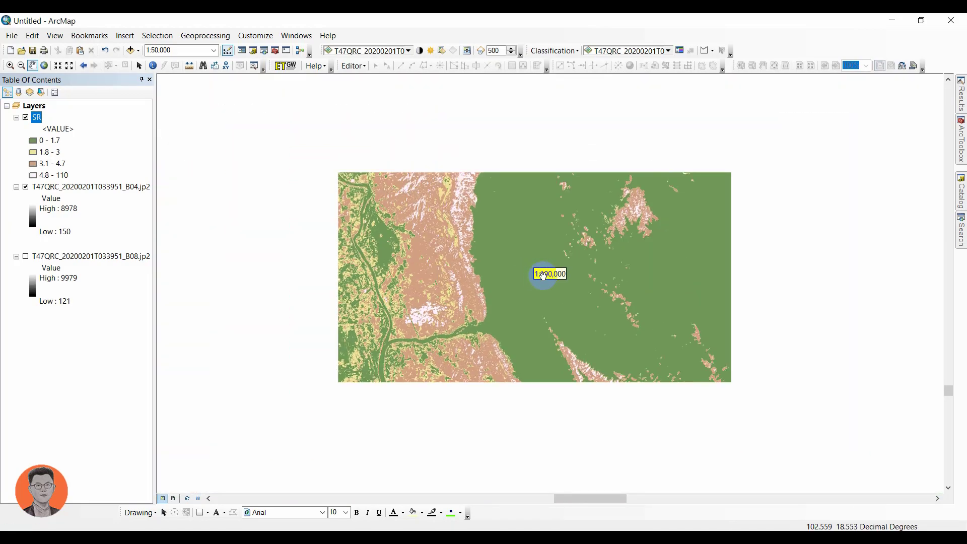
{"action": "scroll", "coordinate": [560, 259], "scroll_direction": "down", "scroll_amount": 4}
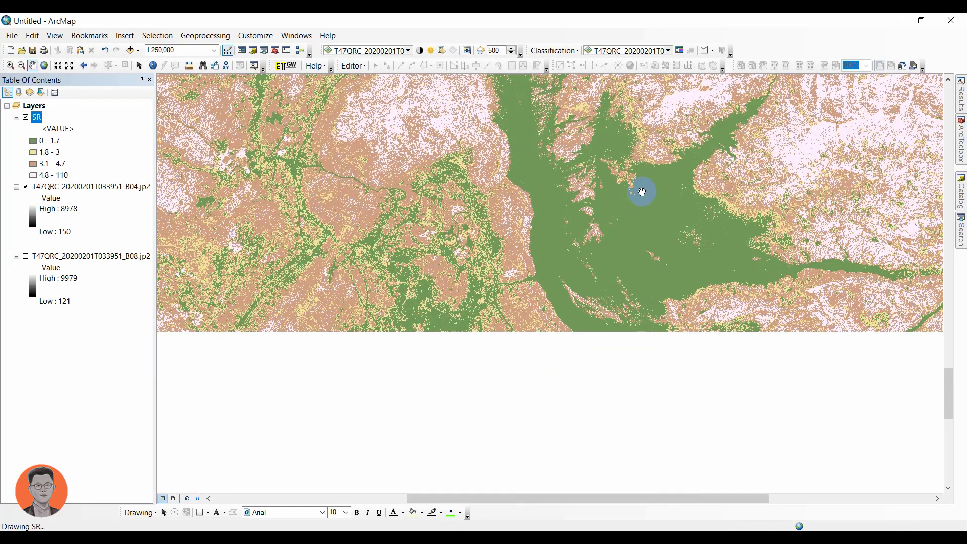
{"action": "left_click_drag", "start_coordinate": [648, 175], "coordinate": [512, 286]}
{"action": "scroll", "coordinate": [773, 276], "scroll_direction": "up", "scroll_amount": 2}
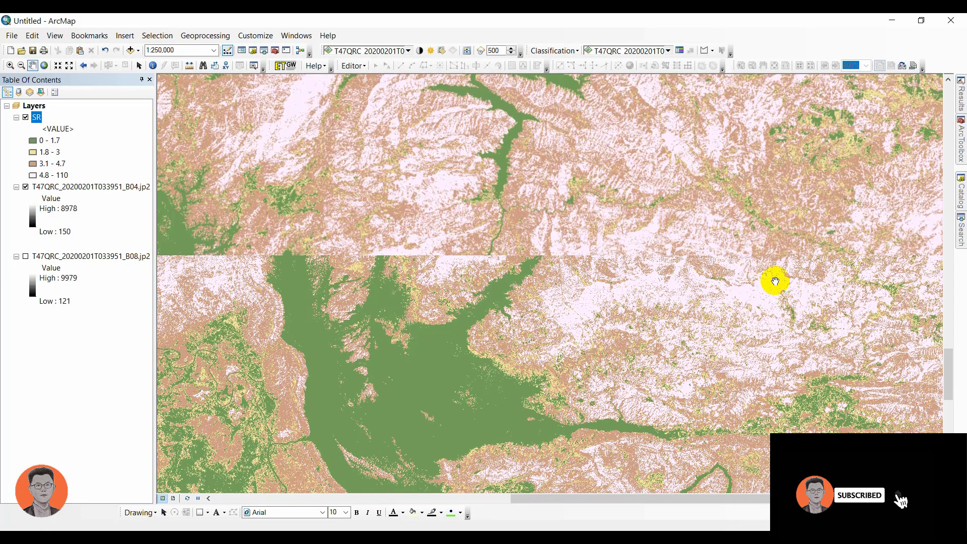
{"action": "scroll", "coordinate": [705, 309], "scroll_direction": "up", "scroll_amount": 1}
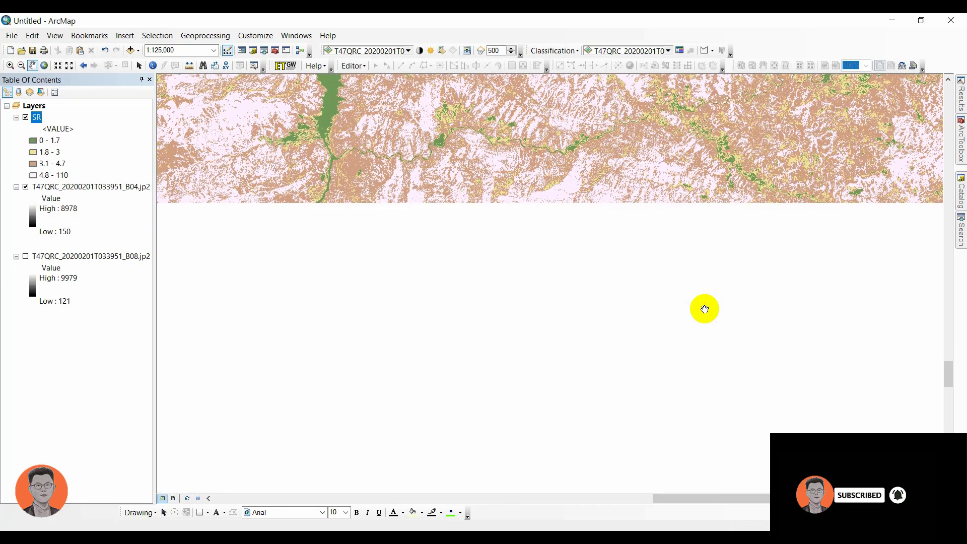
{"action": "left_click_drag", "start_coordinate": [644, 343], "coordinate": [697, 199]}
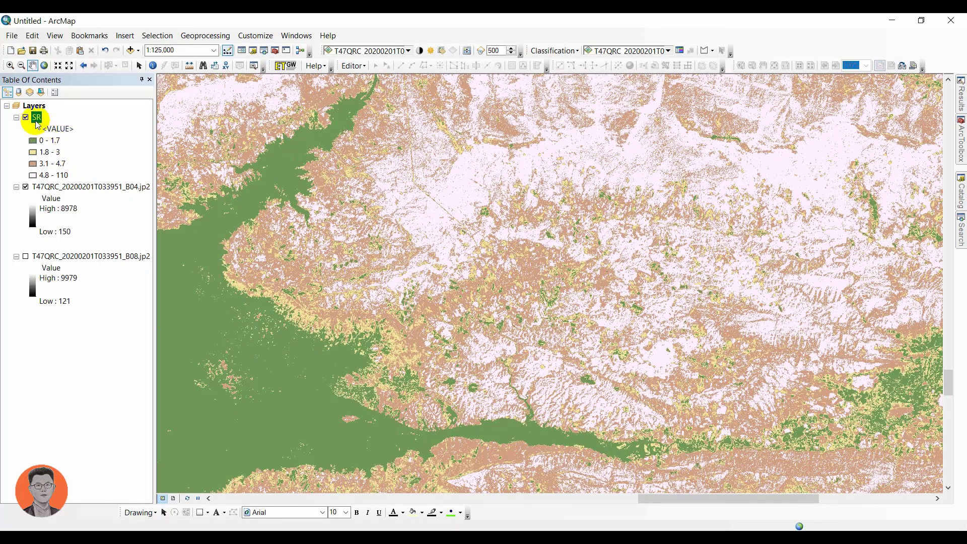
- Recolor the four SR classes with the red-to-yellow-to-green color ramp, with red for the lowest values and green for the highest
{"action": "double_click", "coordinate": [36, 117]}
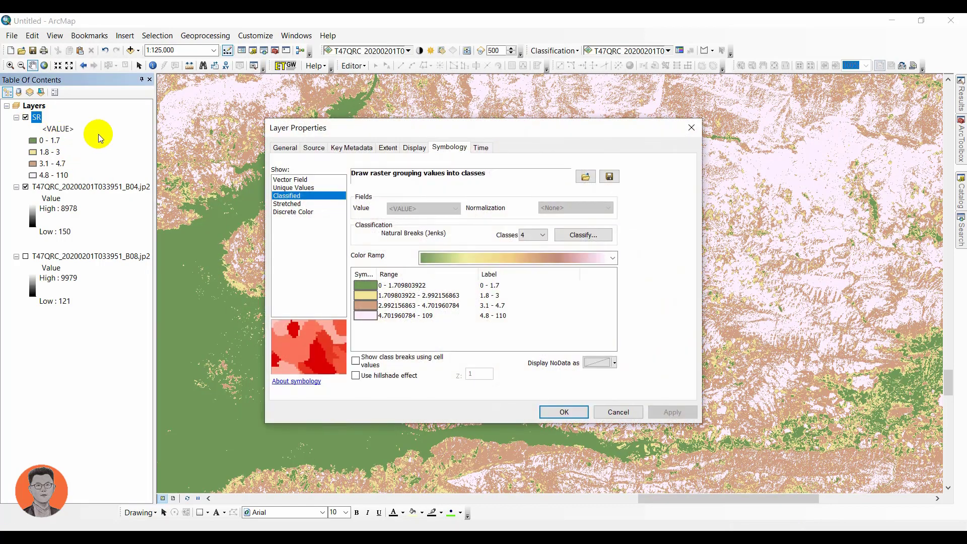
{"action": "left_click", "coordinate": [460, 263]}
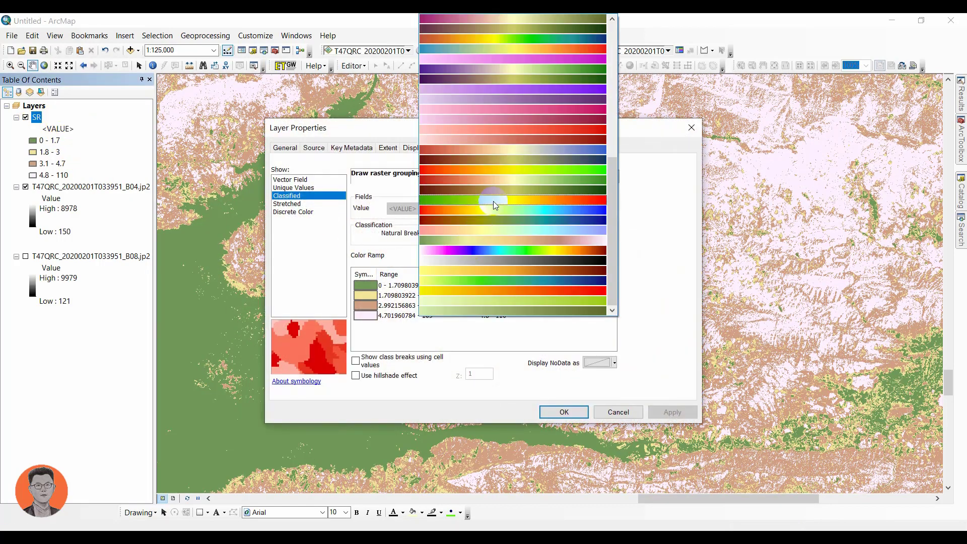
{"action": "left_click", "coordinate": [508, 173]}
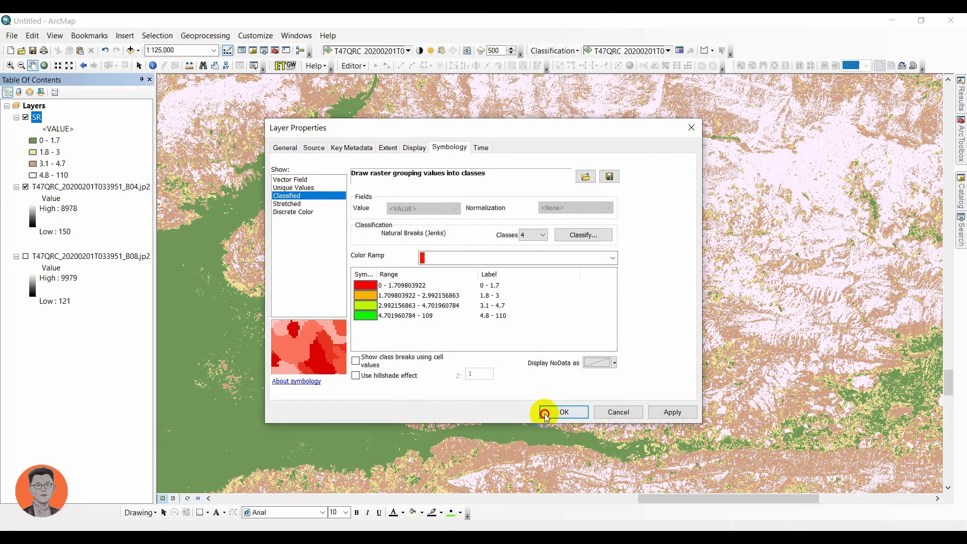
{"action": "left_click", "coordinate": [545, 412]}
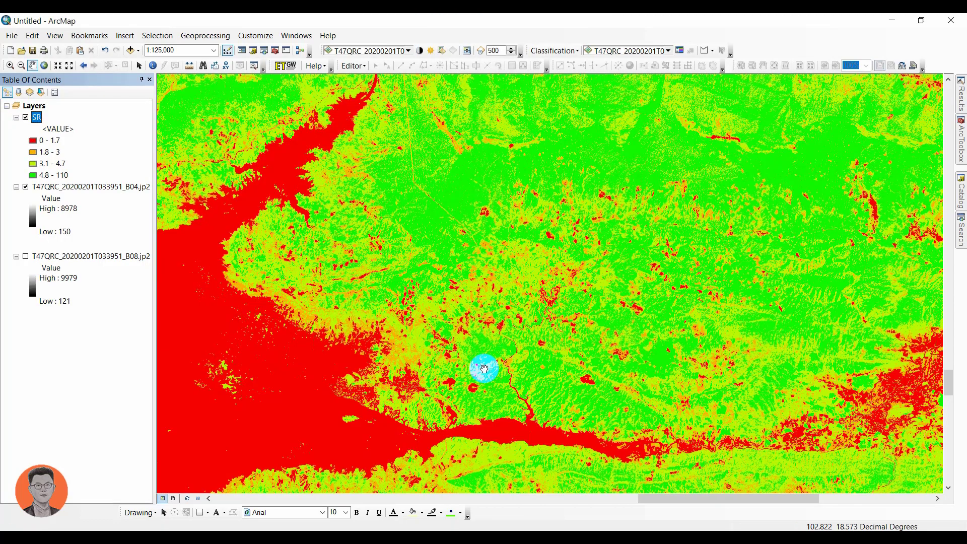
- Inspect the red-to-green SR classes around the large water body and the river plain west of it
{"action": "left_click_drag", "start_coordinate": [480, 367], "coordinate": [774, 285]}
{"action": "left_click_drag", "start_coordinate": [341, 325], "coordinate": [799, 223]}
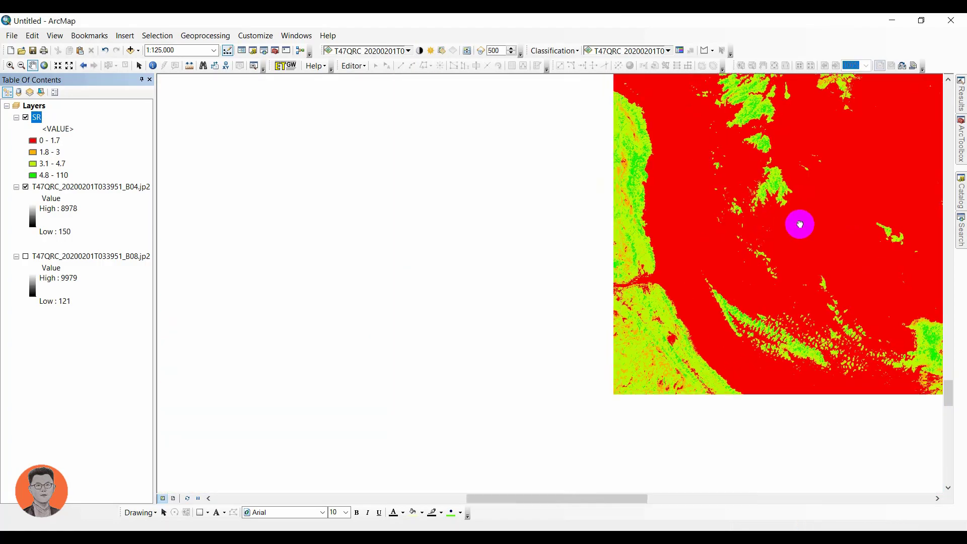
{"action": "scroll", "coordinate": [580, 235], "scroll_direction": "up", "scroll_amount": 1}
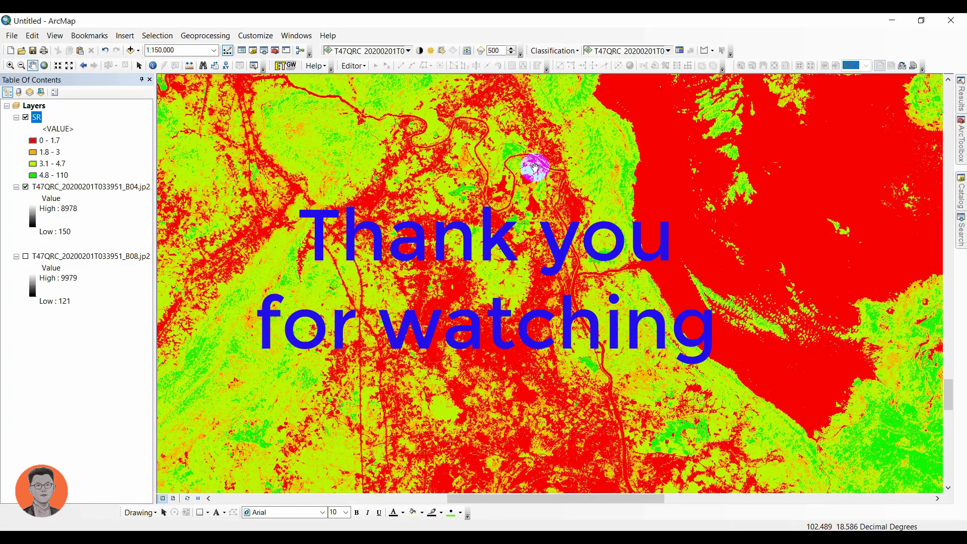
{"action": "left_click_drag", "start_coordinate": [557, 185], "coordinate": [613, 305]}
{"action": "left_click_drag", "start_coordinate": [579, 191], "coordinate": [583, 358]}
{"action": "left_click_drag", "start_coordinate": [599, 381], "coordinate": [388, 195]}
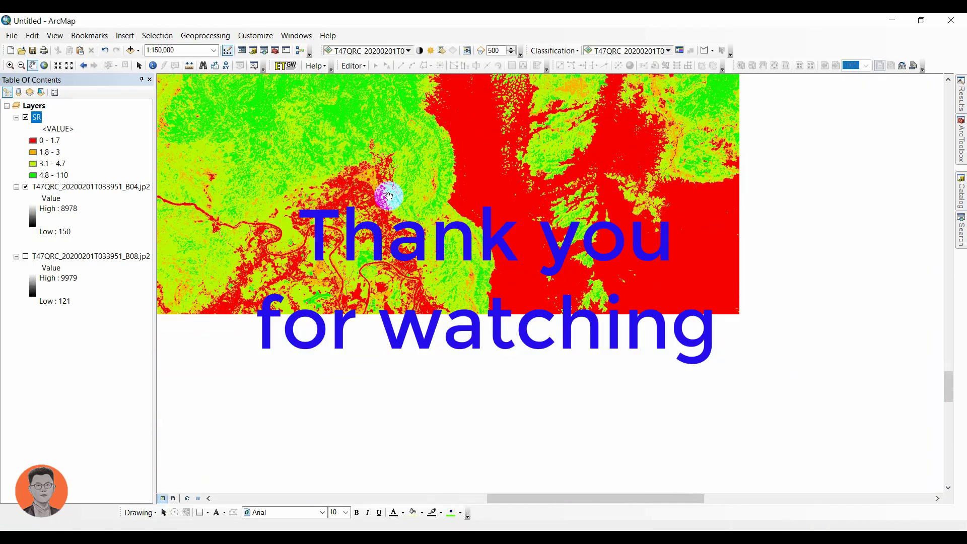